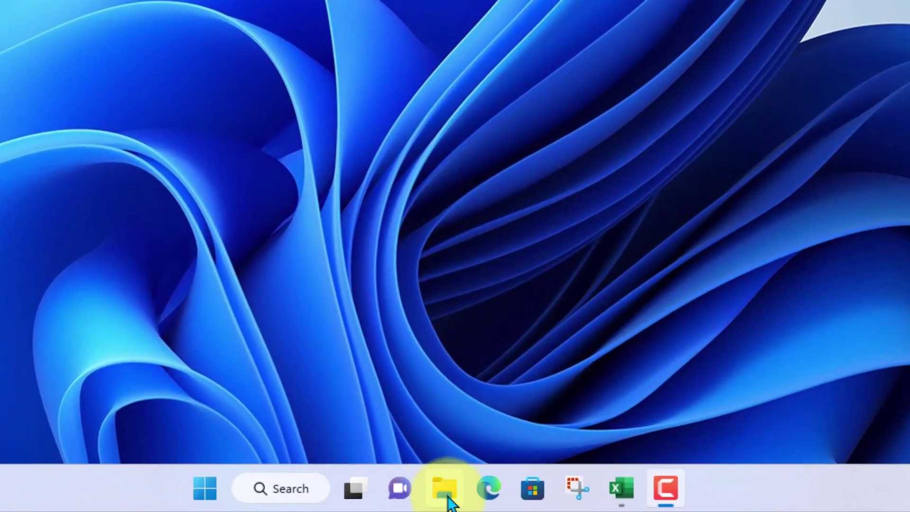
Open File Explorer and go into the images folder's camera subfolder with its 41 photos
left_click(446, 491)
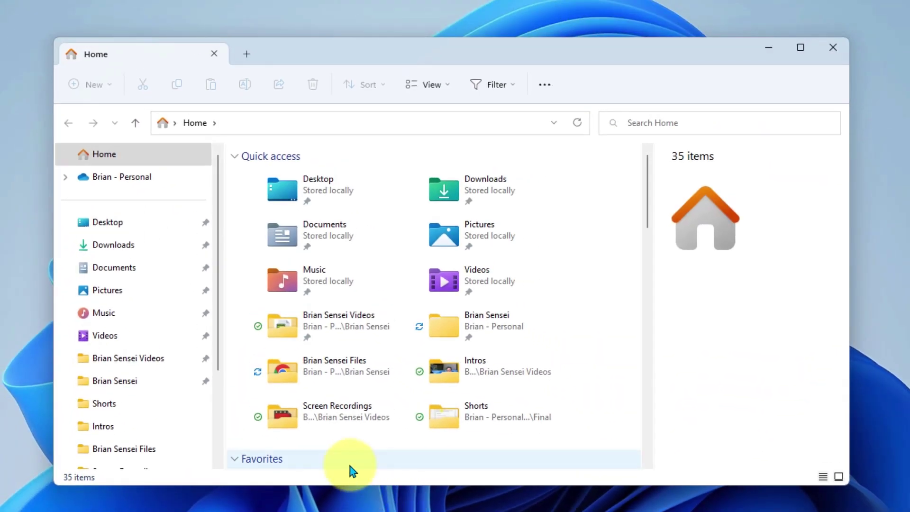
left_click(139, 387)
left_click(300, 203)
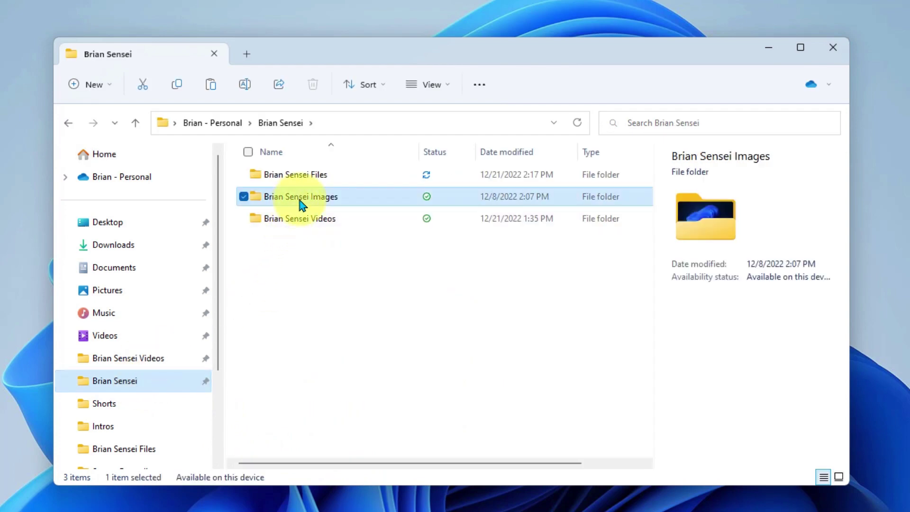
double_click(299, 201)
double_click(354, 183)
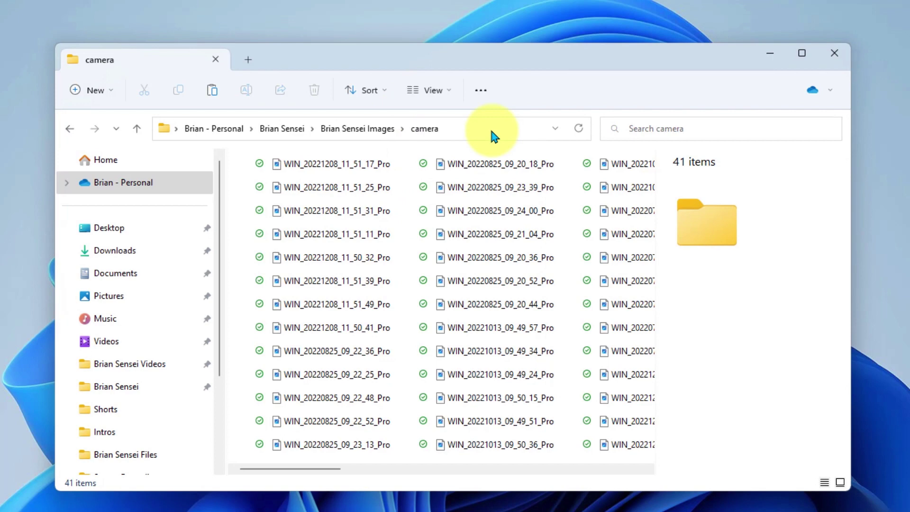
Bring up the View menu's Show submenu for the camera file list
left_click(450, 91)
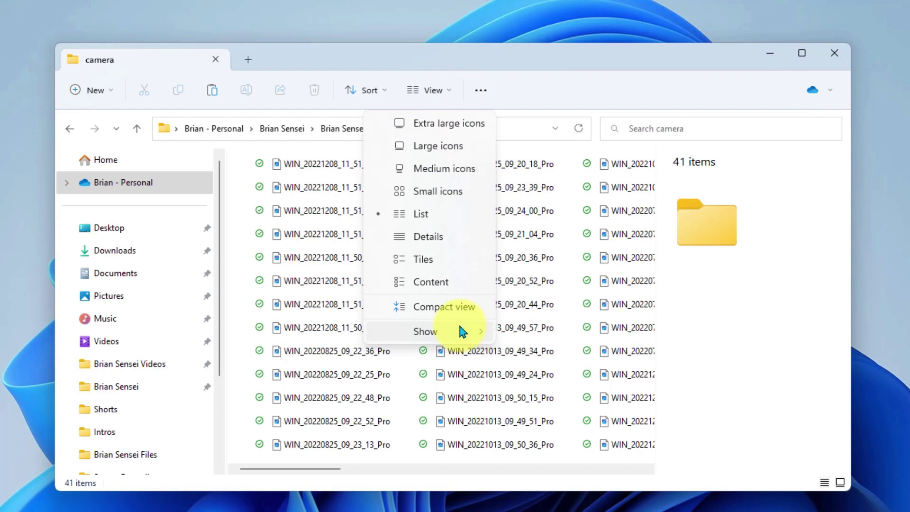
mouse_move(462, 331)
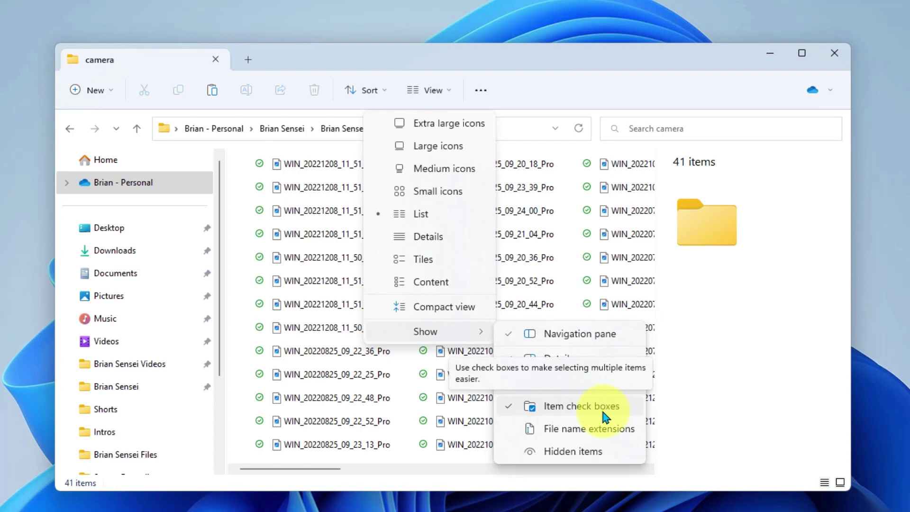
Turn on item check boxes and tick seven photos, from WIN_20221208_11_51_17_Pro to WIN_20220825_09_23_39_Pro
left_click(508, 406)
left_click(543, 81)
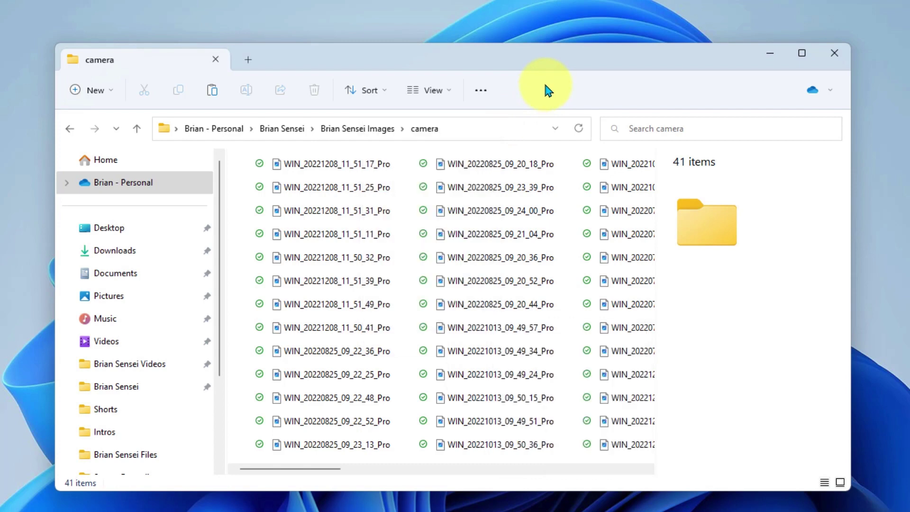
left_click(245, 163)
left_click(245, 234)
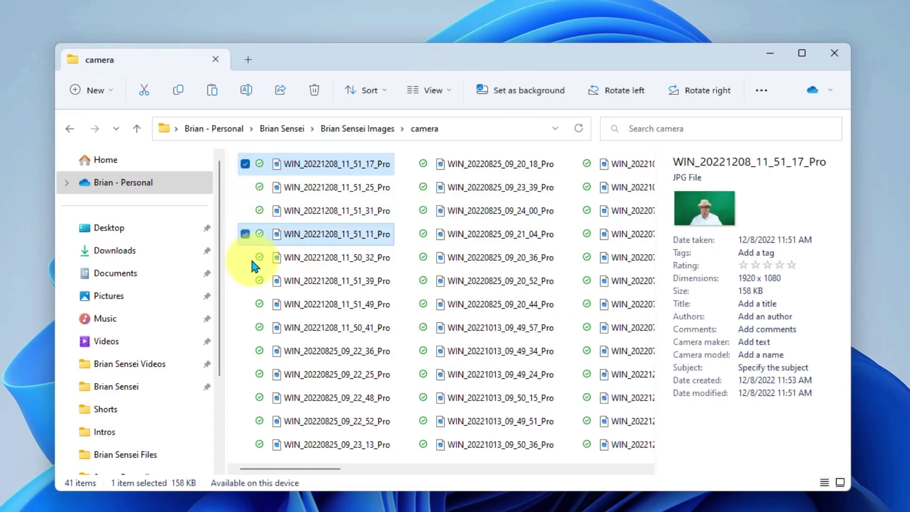
left_click(245, 303)
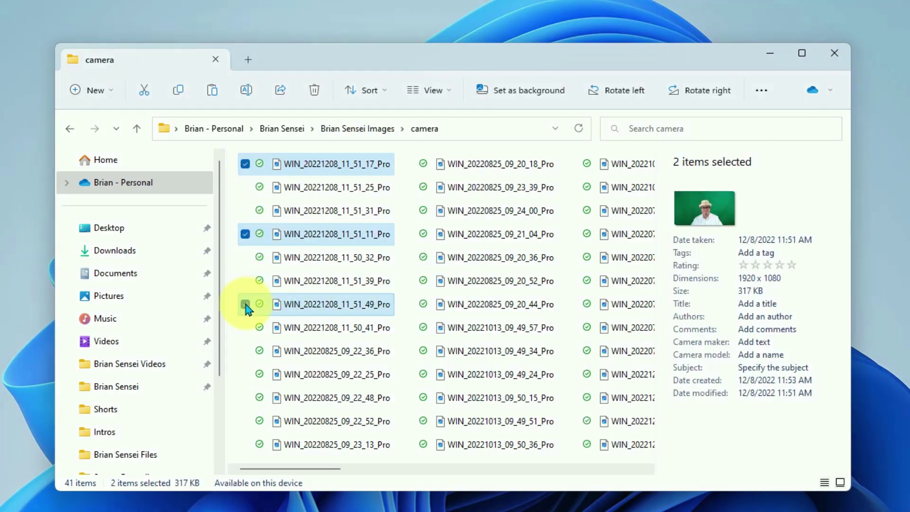
left_click(409, 328)
left_click(409, 259)
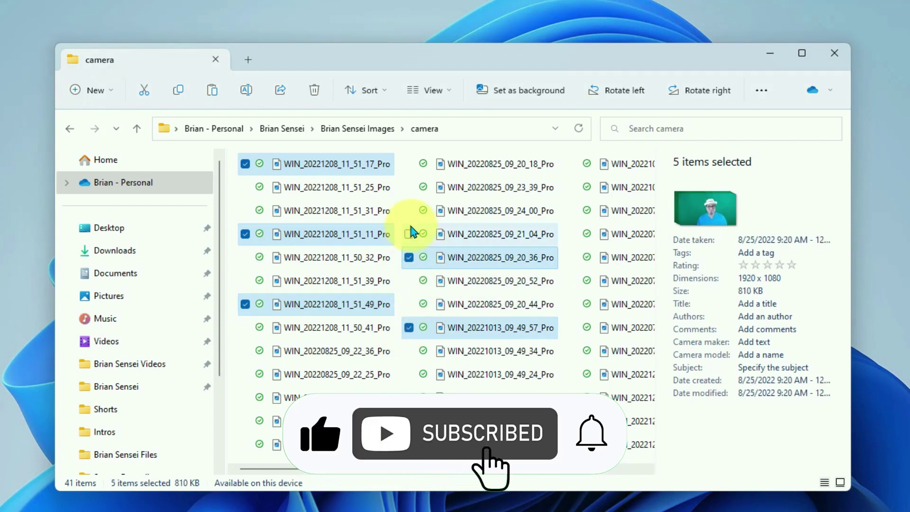
left_click(408, 210)
left_click(409, 188)
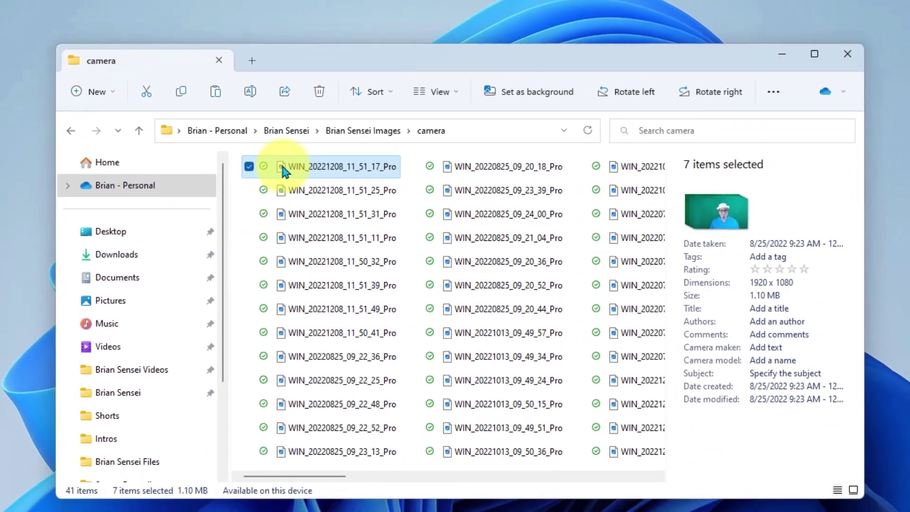
Untick the first file, select all 41 photos with Ctrl+A, then clear the selection entirely
left_click(361, 242)
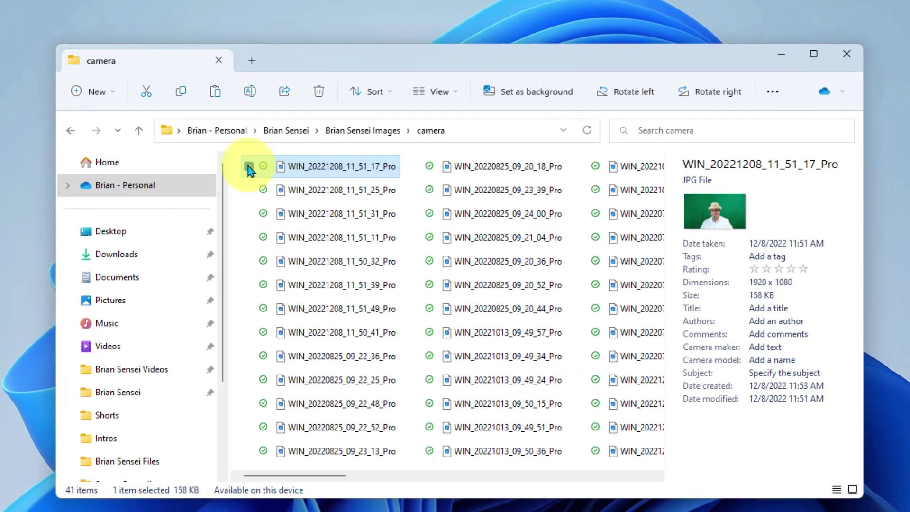
left_click(248, 166)
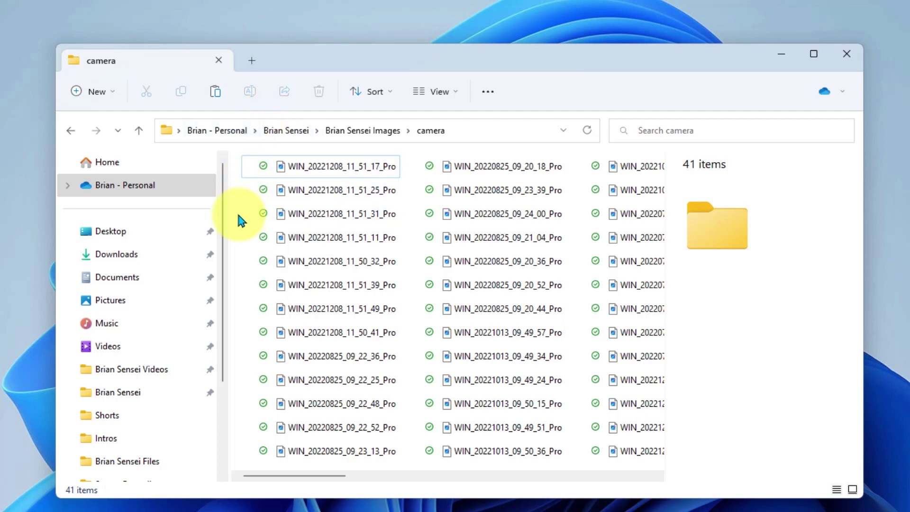
key("ctrl+a")
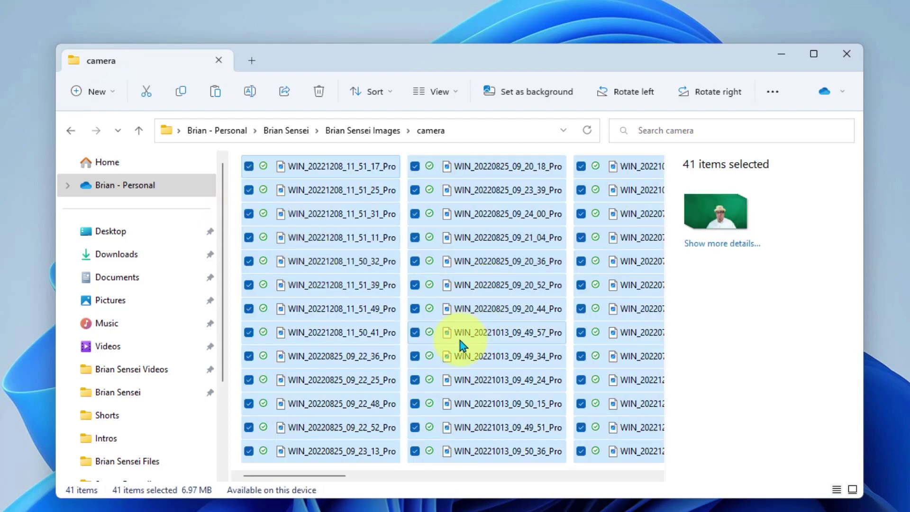
left_click(336, 231)
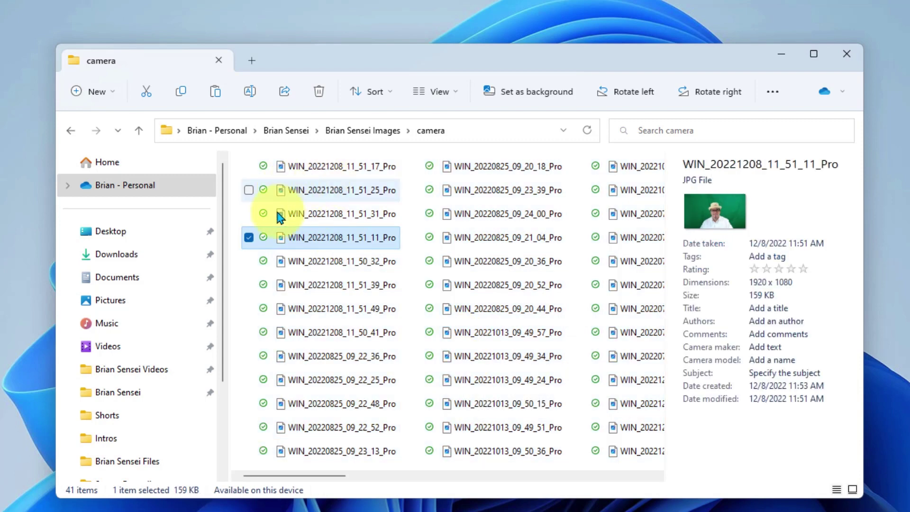
left_click(249, 237)
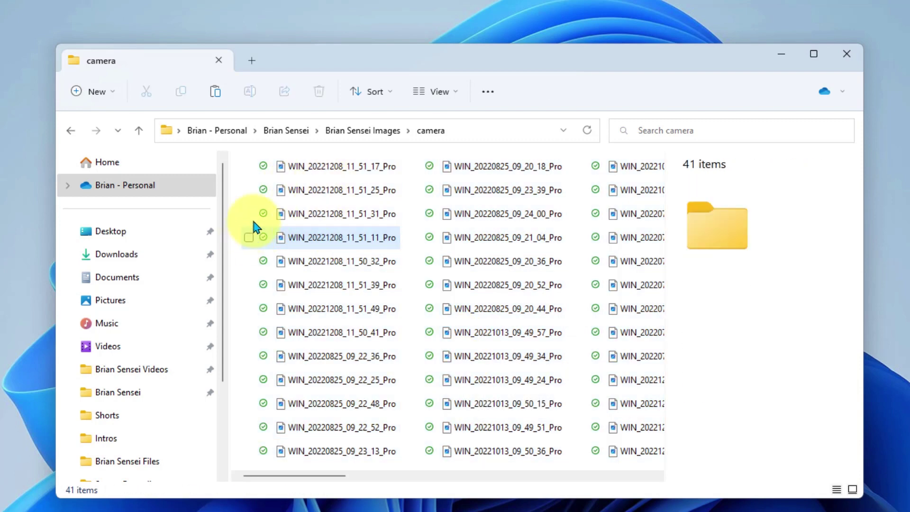
Glance at the extra selection commands, then select and deselect WIN_20220825_09_20_18_Pro, leaving nothing selected
left_click(486, 95)
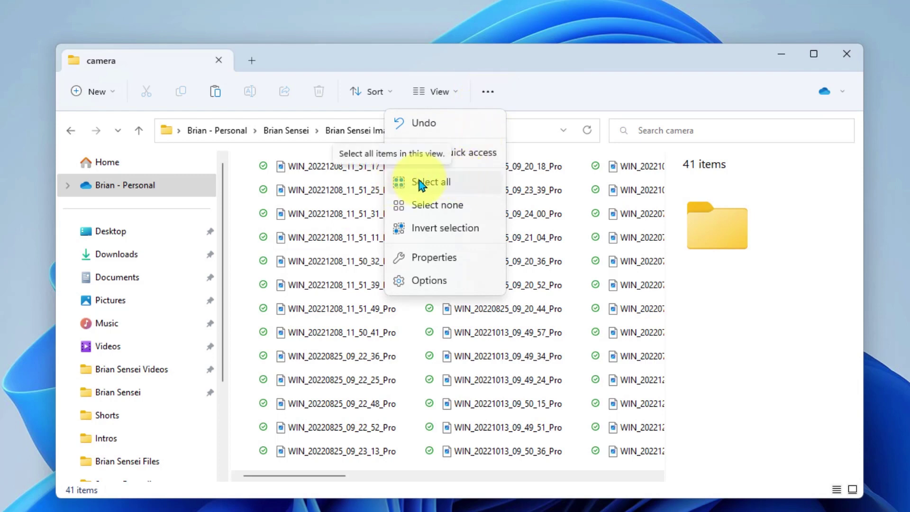
left_click(460, 182)
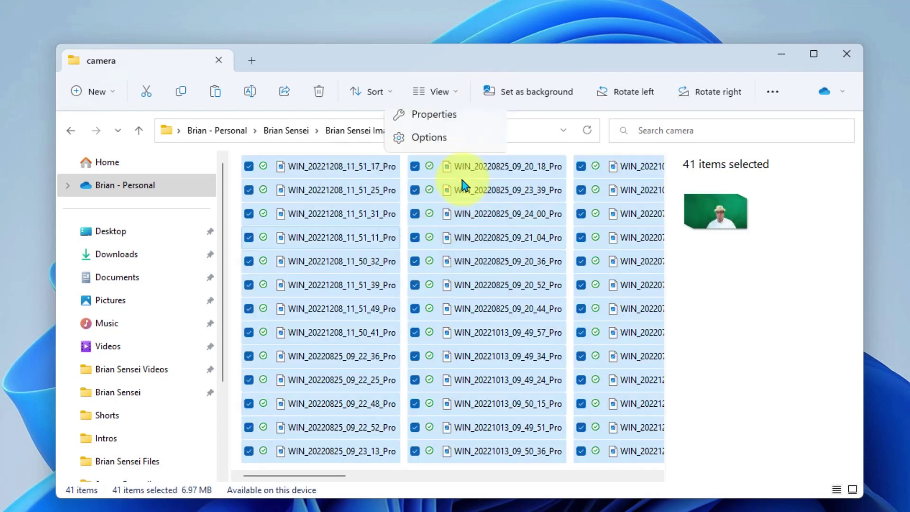
left_click(415, 166)
left_click(423, 169)
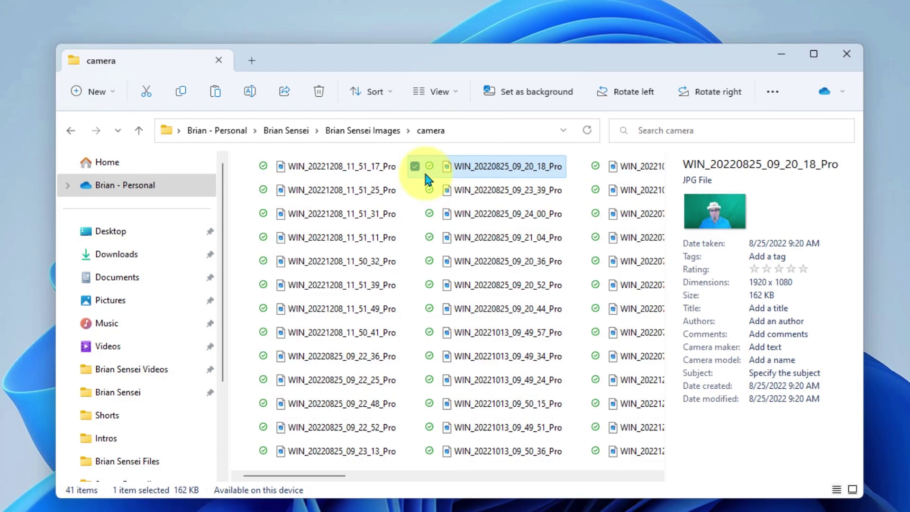
left_click(416, 167)
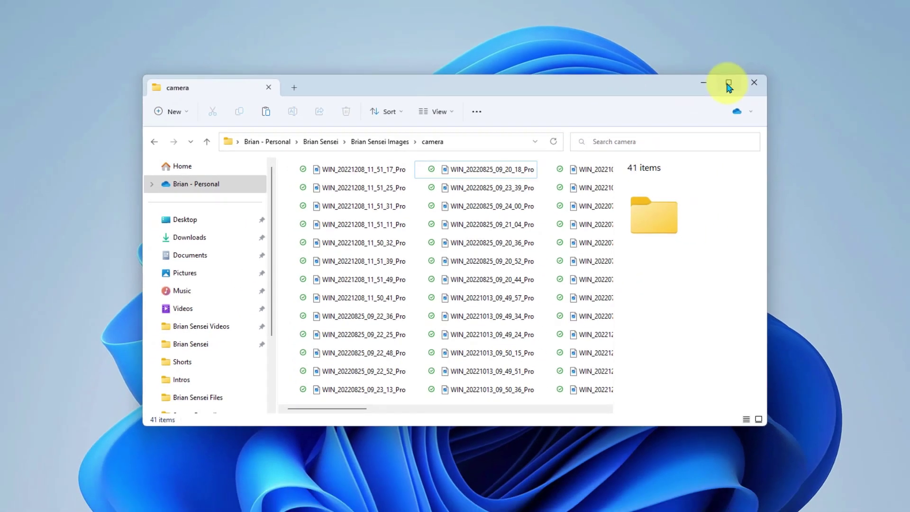
Maximize the window, drag-select files across both columns, then deselect them all
left_click(814, 54)
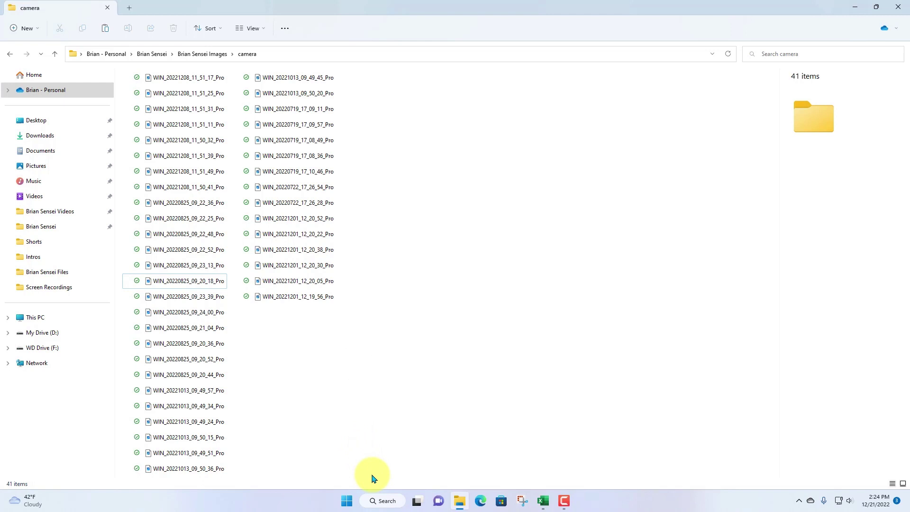
left_click_drag(373, 475, 154, 80)
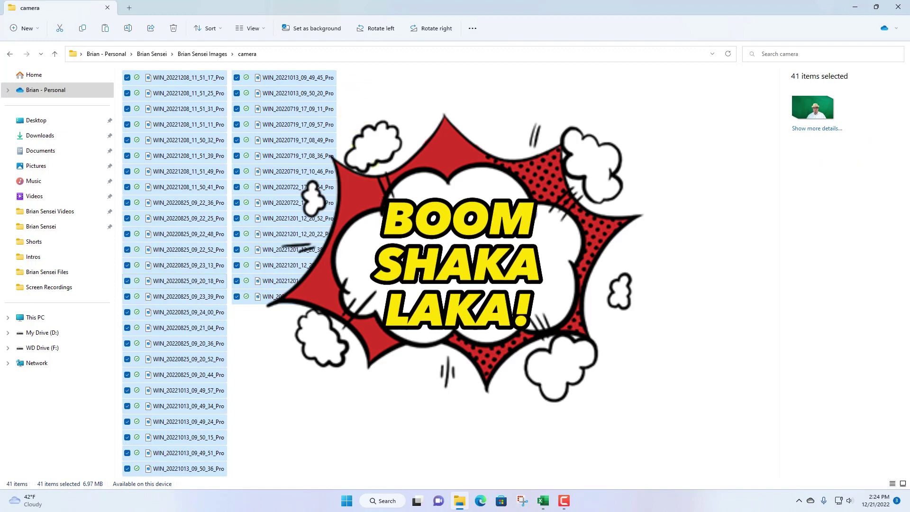
left_click(338, 344)
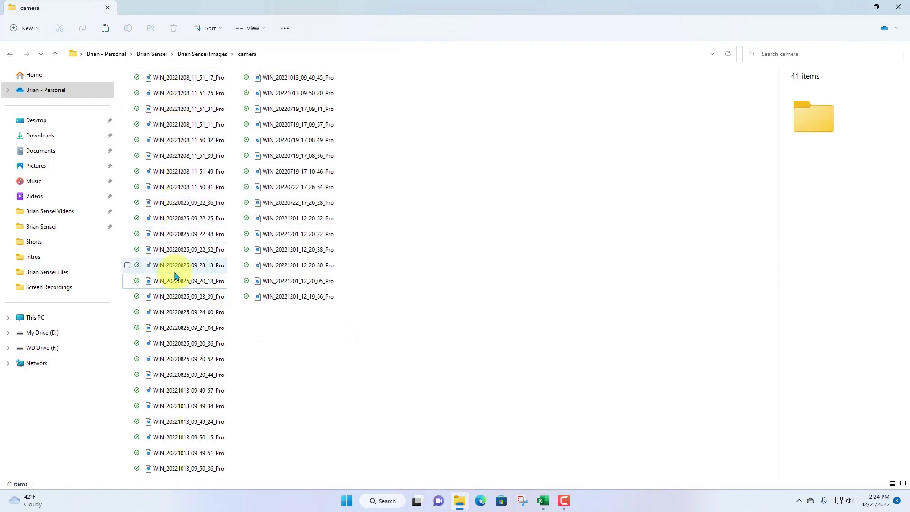
Shift-select the 22-file range from WIN_20221208_11_51_17_Pro to WIN_20221013_09_49_34_Pro
left_click(172, 79)
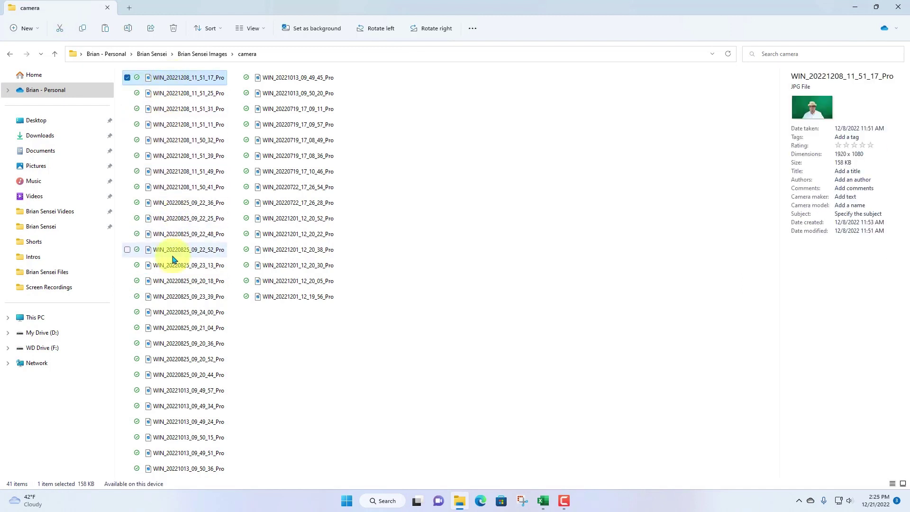
key("shift")
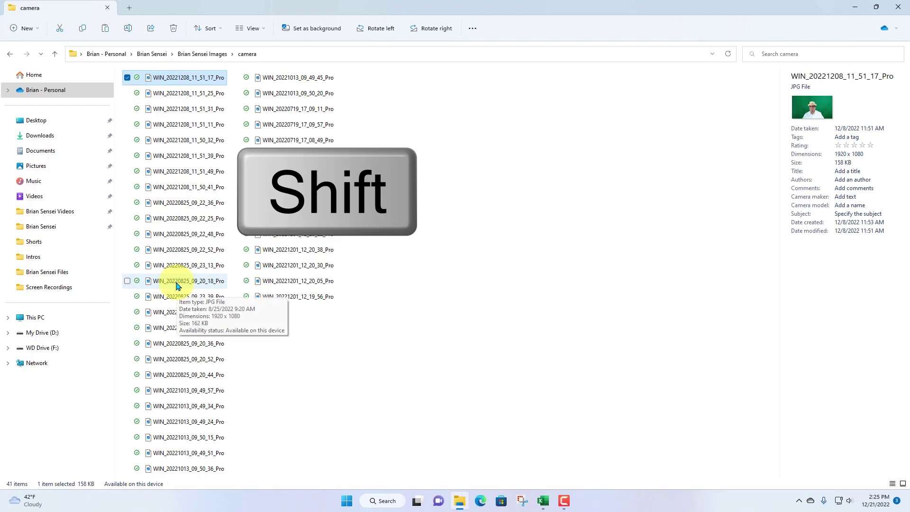
left_click(176, 282, "shift")
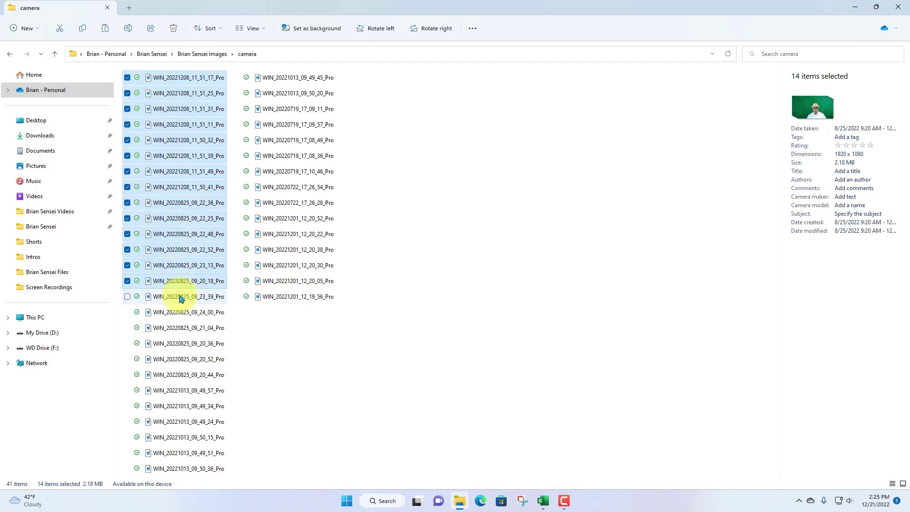
left_click(176, 408, "shift")
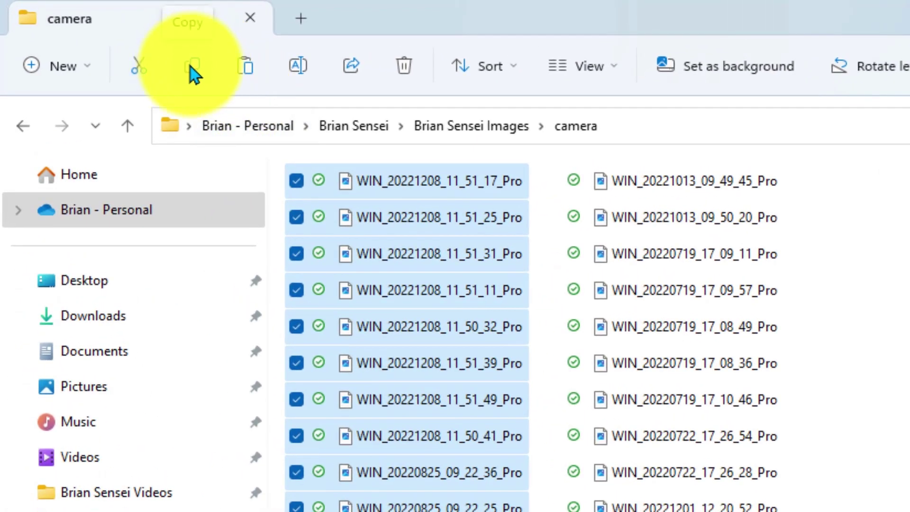
Copy the 22 selected photos and show their context menu
left_click(191, 67)
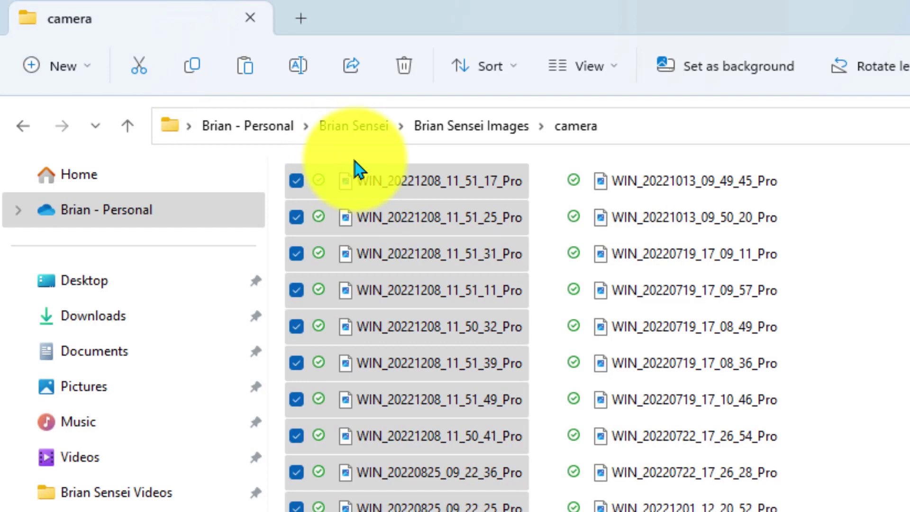
right_click(390, 190)
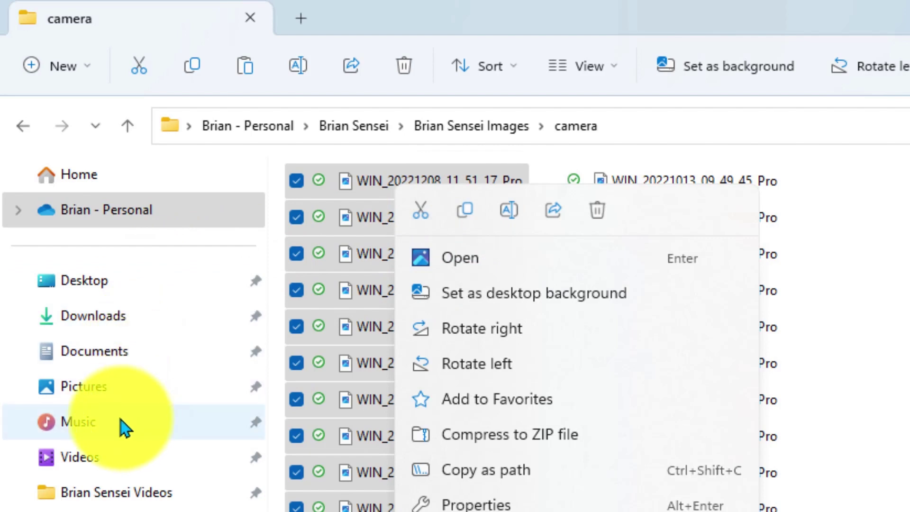
Go to the Pictures folder, then open and dismiss its context menu without pasting
left_click(106, 385)
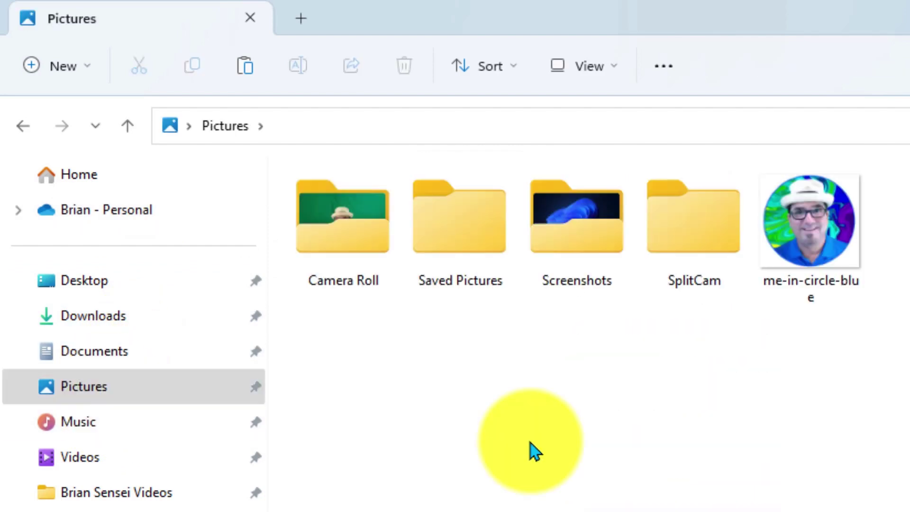
right_click(539, 435)
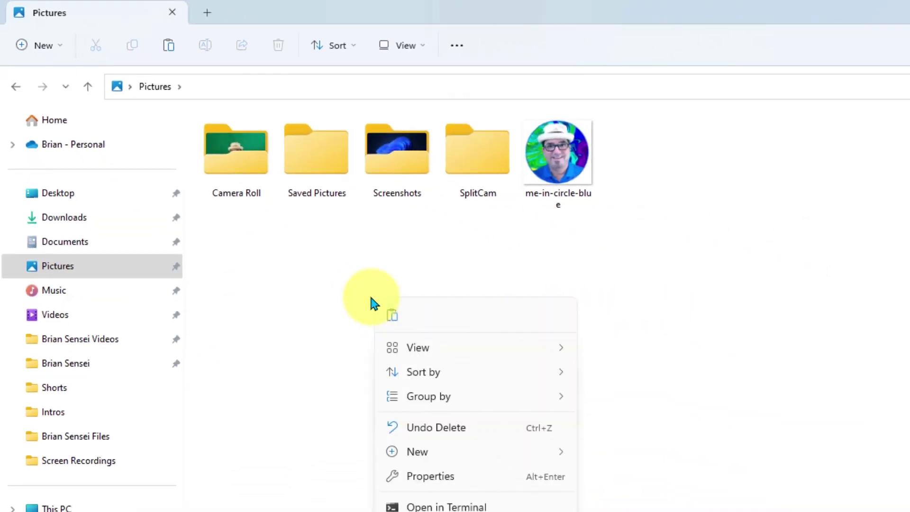
left_click(394, 287)
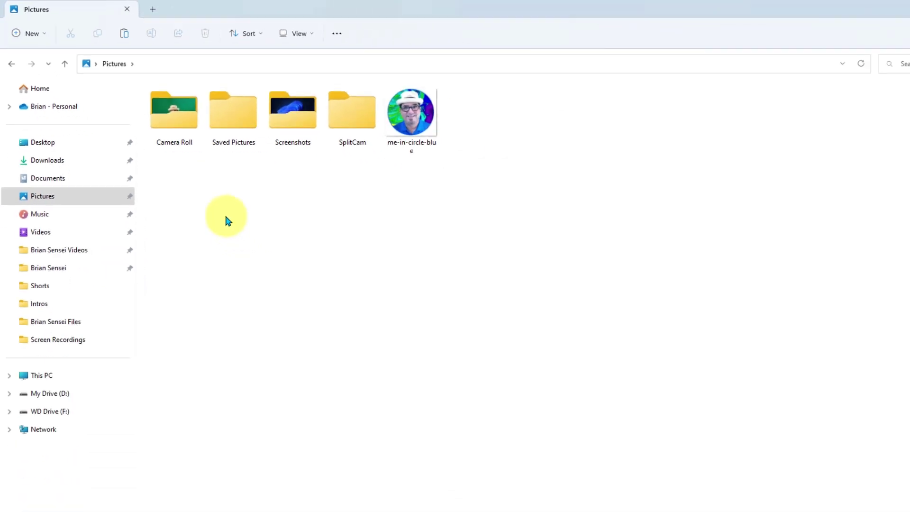
Paste the 22 copied WIN_ photos into Pictures with Ctrl+V
key("ctrl+v")
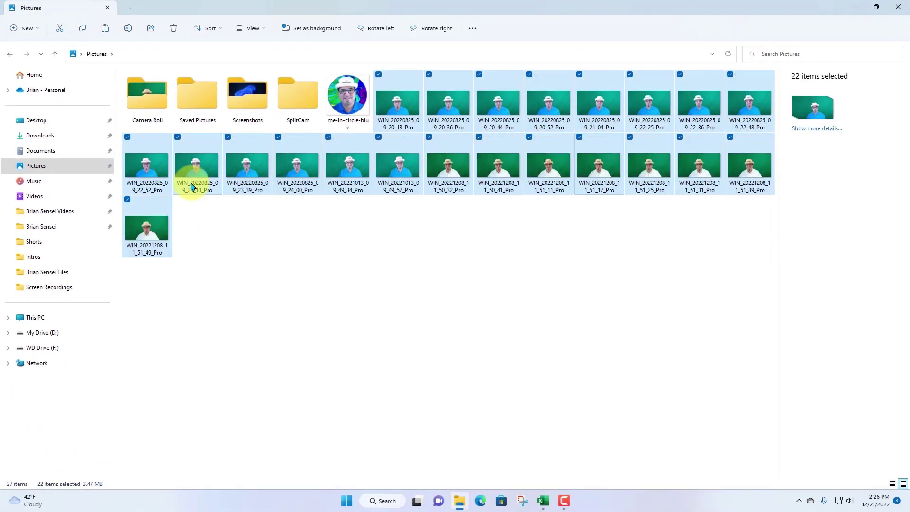